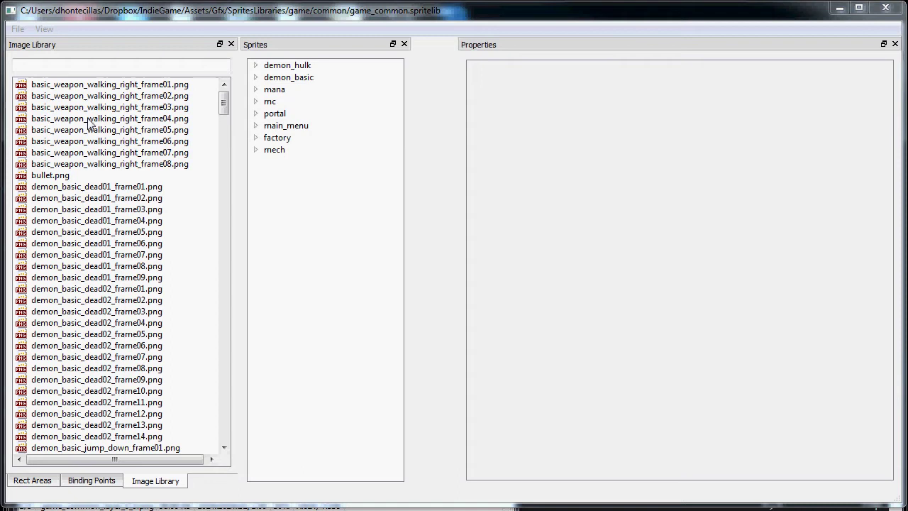
Display the 11 binding points, from body_center #00ff00 to factory_backtower #c8c805
click(89, 481)
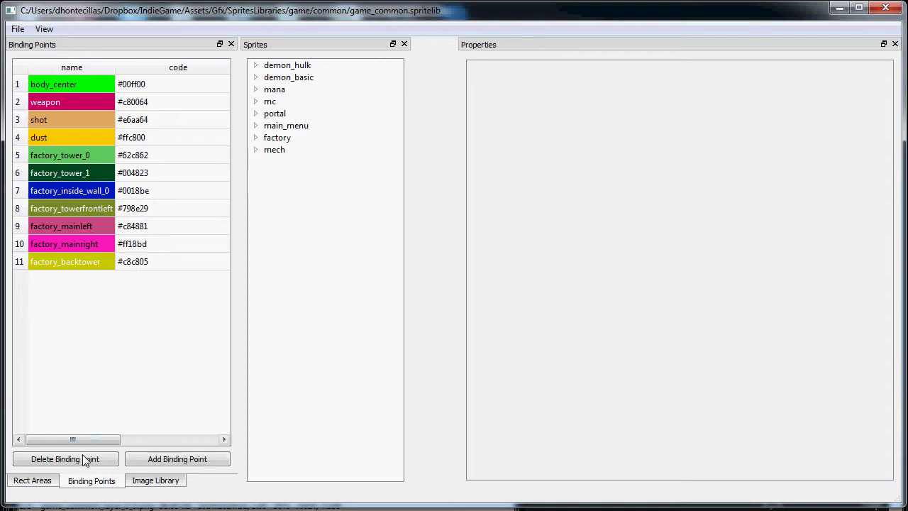
Display the rect areas floor_collider #0080ff, collision_0 #0000ff and collision_1 #0000fe
click(33, 483)
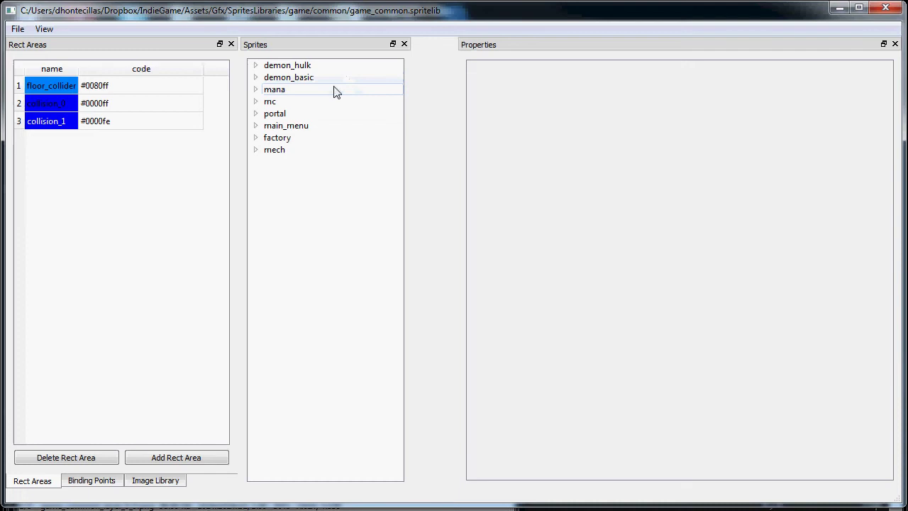
Expand mc > body to list animations idle_right through idle_break_left, widening the tree panel
click(256, 101)
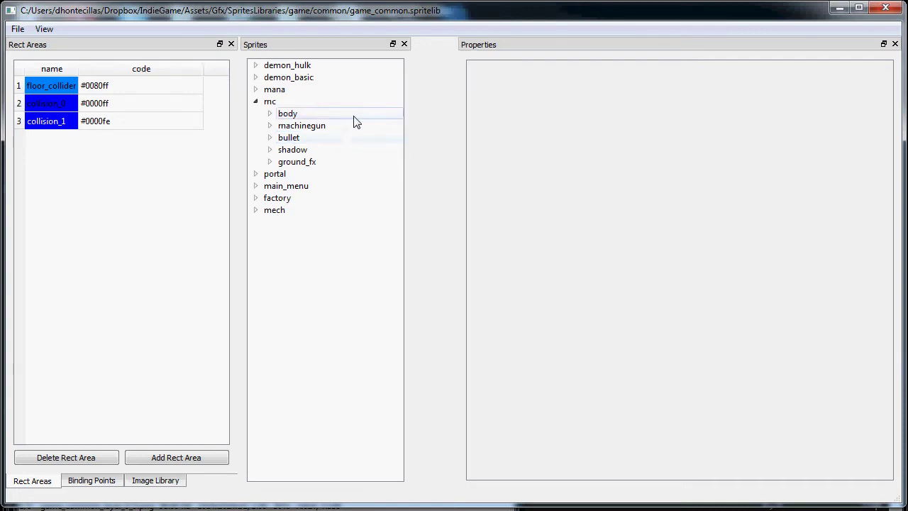
click(270, 114)
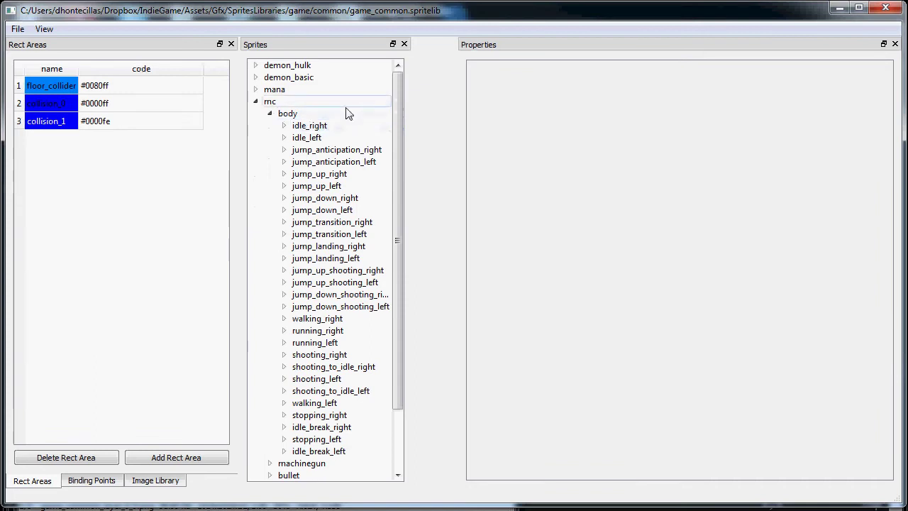
drag(414, 126, 449, 118)
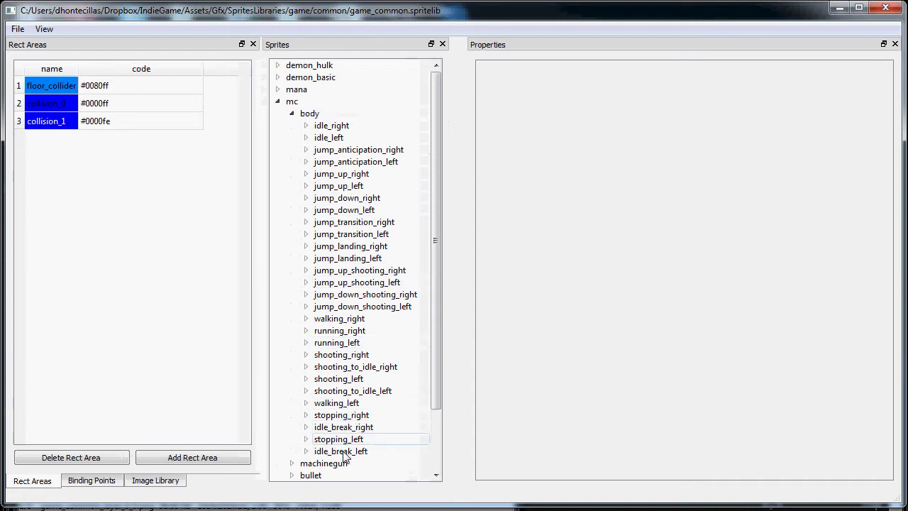
Select idle_right and step its frame time down and back up, ending at 0,200 s (5 FPS)
click(352, 125)
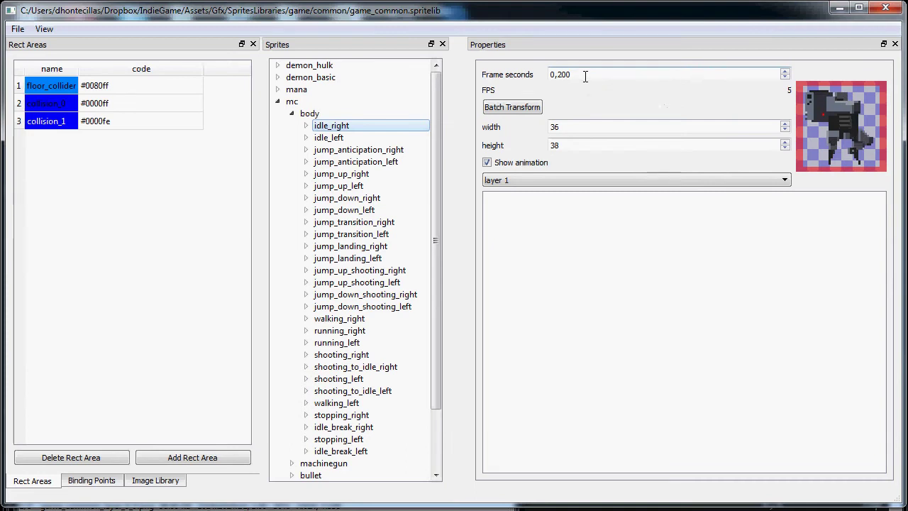
drag(585, 76, 535, 76)
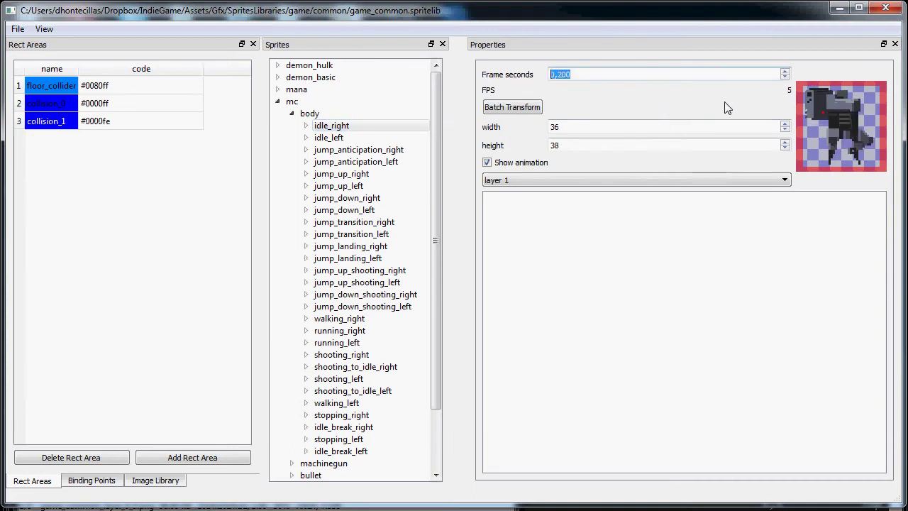
click(785, 76)
click(784, 77)
click(784, 77)
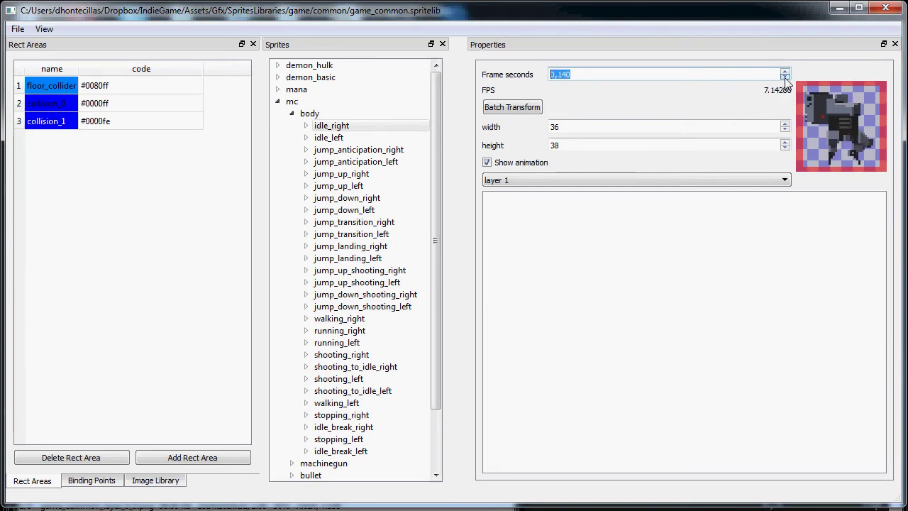
click(785, 72)
click(785, 72)
click(784, 71)
click(784, 71)
click(785, 71)
click(785, 71)
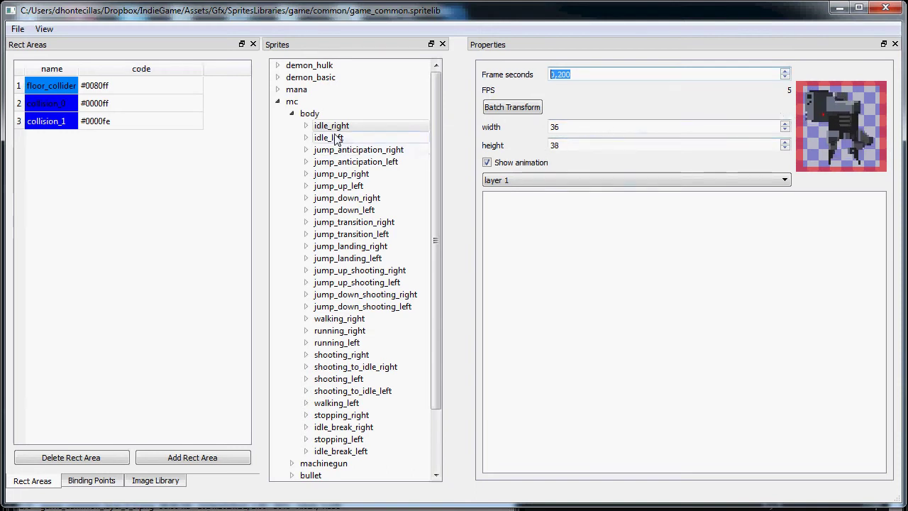
Show idle_right frame 0's layers: mc_idle_right_frame01.png over mc_walking_shooting_light_frame01.png
double_click(332, 125)
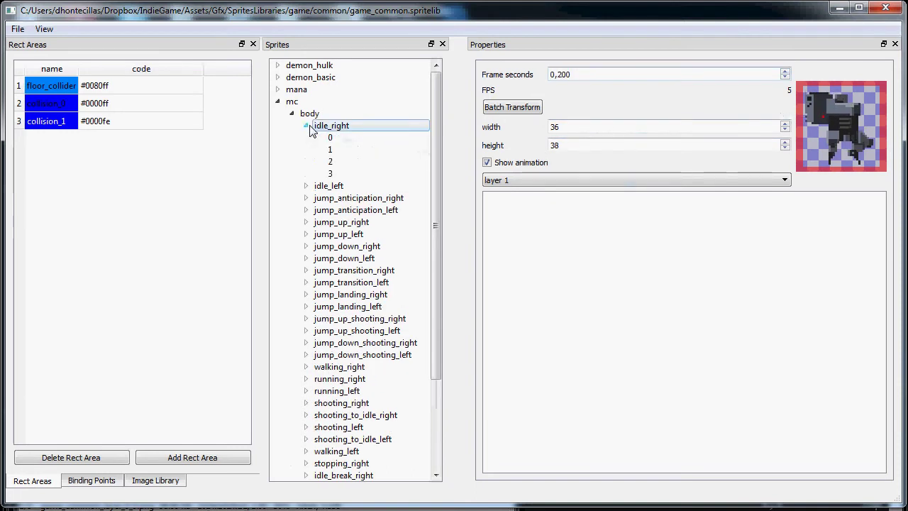
click(345, 139)
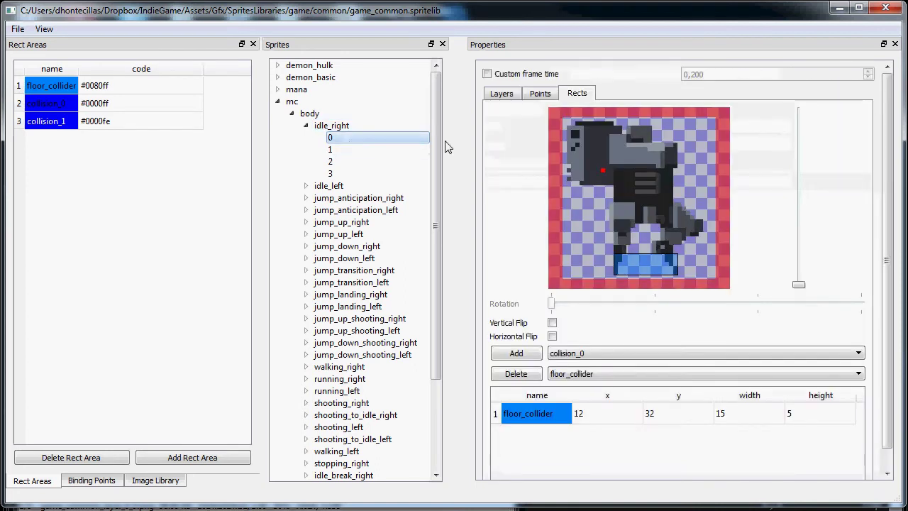
click(498, 95)
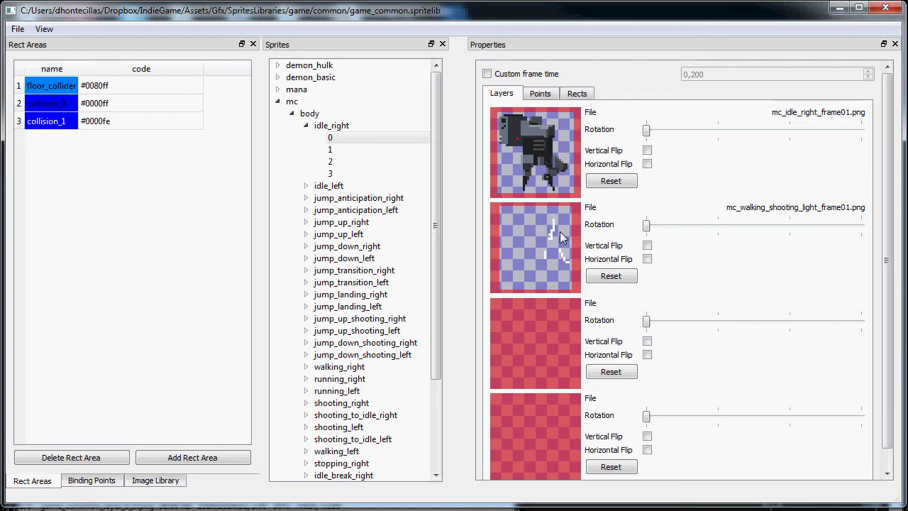
Show idle_right frame 0's points: a single weapon point at 9, 12
click(539, 94)
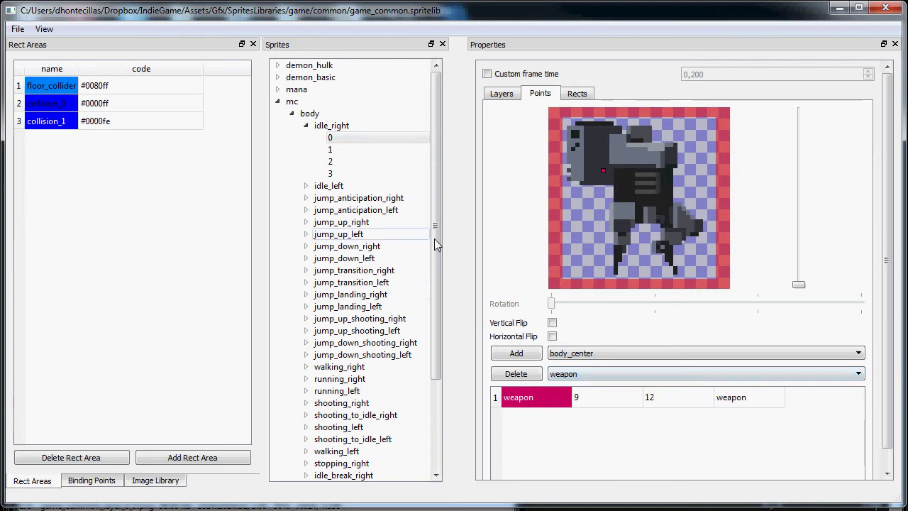
drag(435, 238, 430, 374)
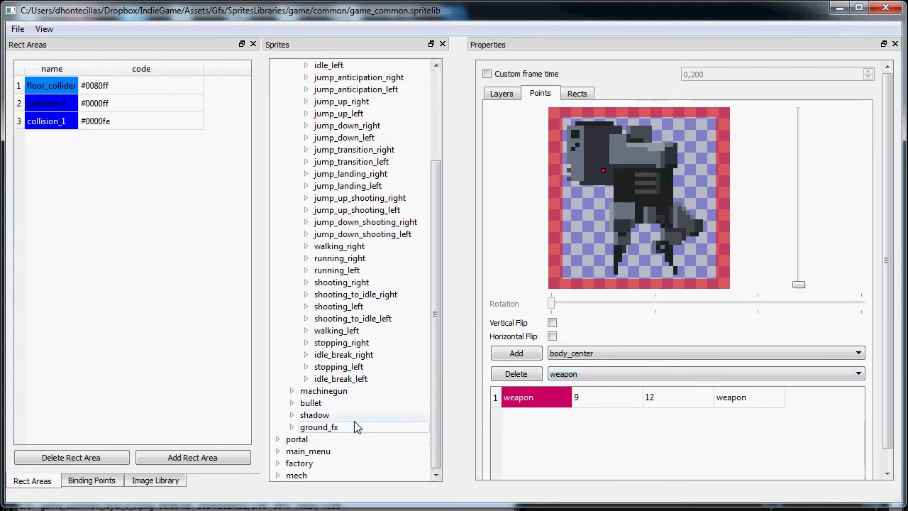
Expand machinegun > shooting_right and select frame 0, showing its weapon point at 11, 7
click(323, 393)
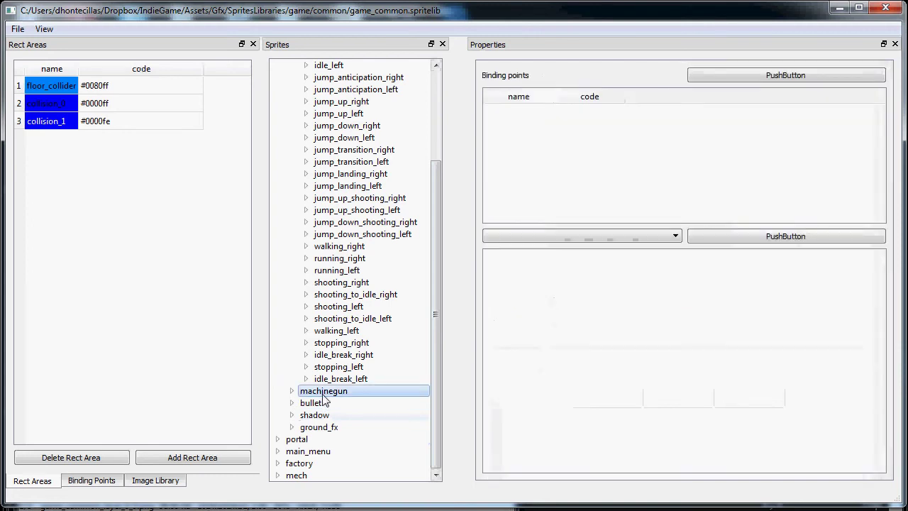
click(292, 390)
click(308, 403)
click(306, 403)
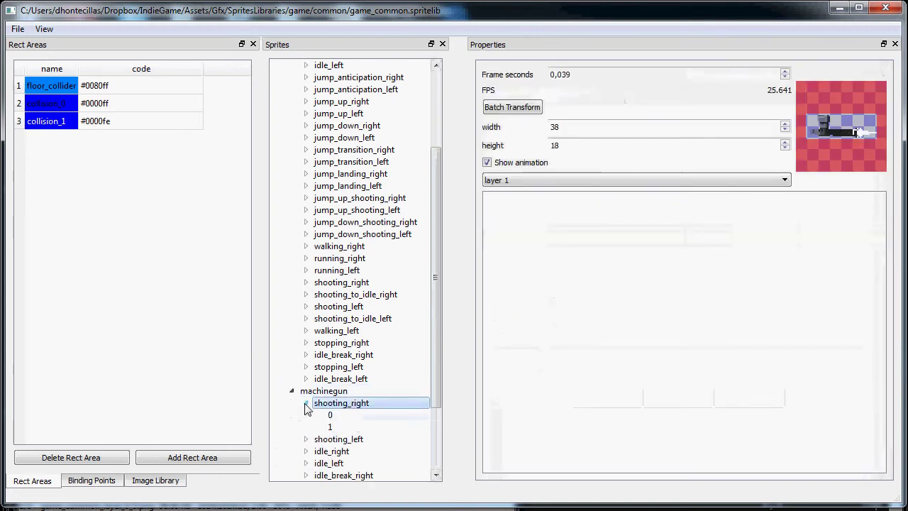
click(331, 415)
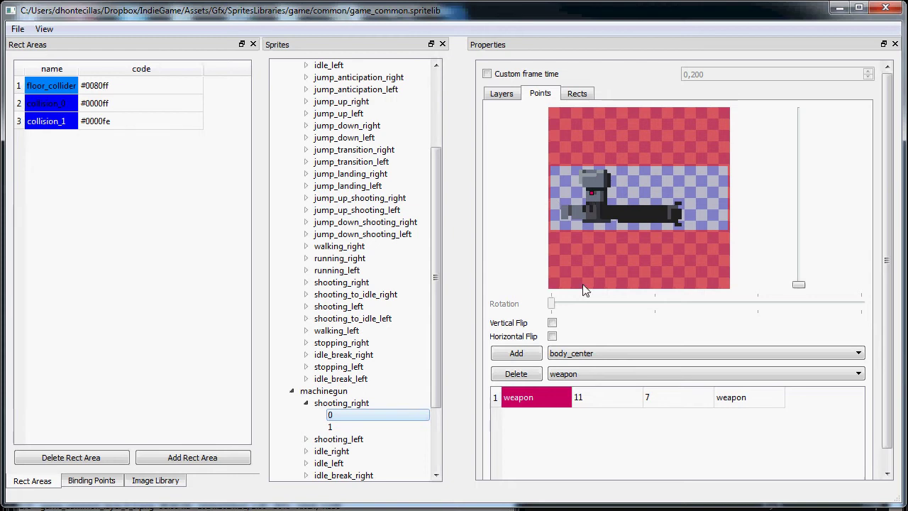
Select shooting_right frame 1, showing weapon at 12, 7 and shot at 44, 13
click(343, 427)
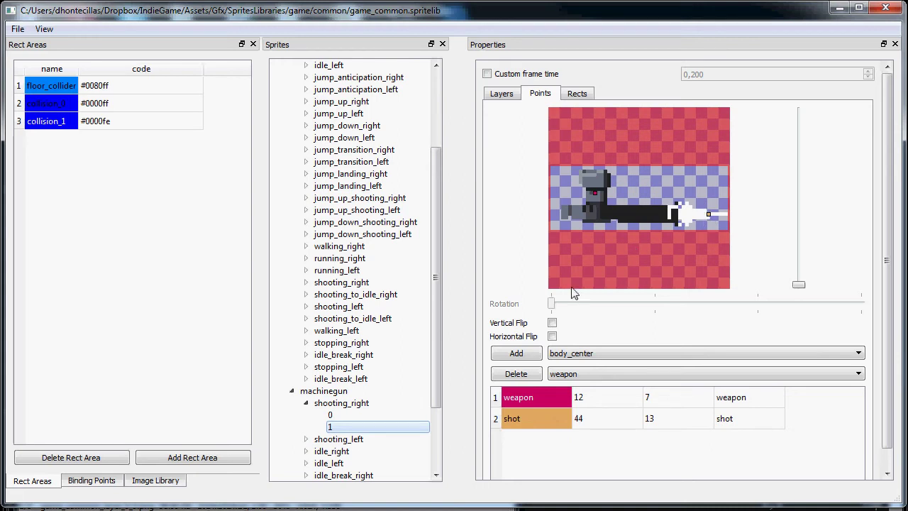
drag(433, 387, 432, 444)
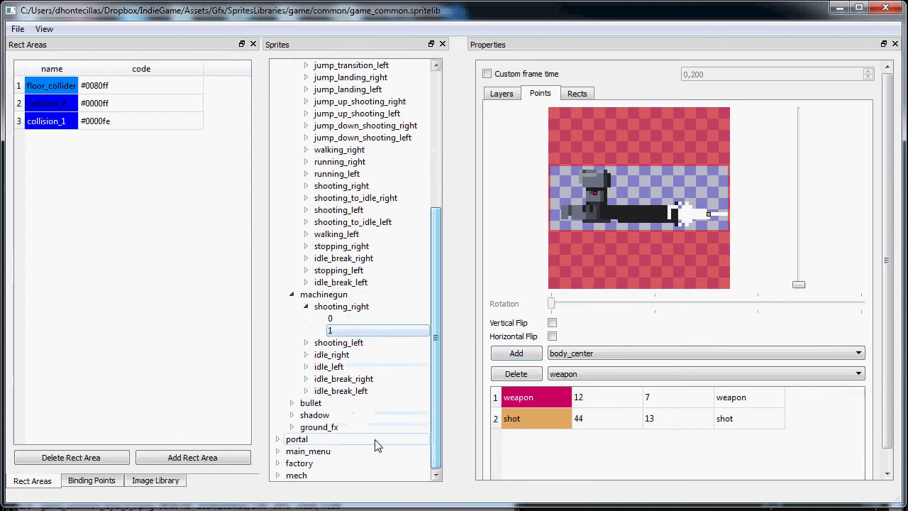
Expand bullet > right and select frame 0, showing its shot point at 20, 0
click(291, 402)
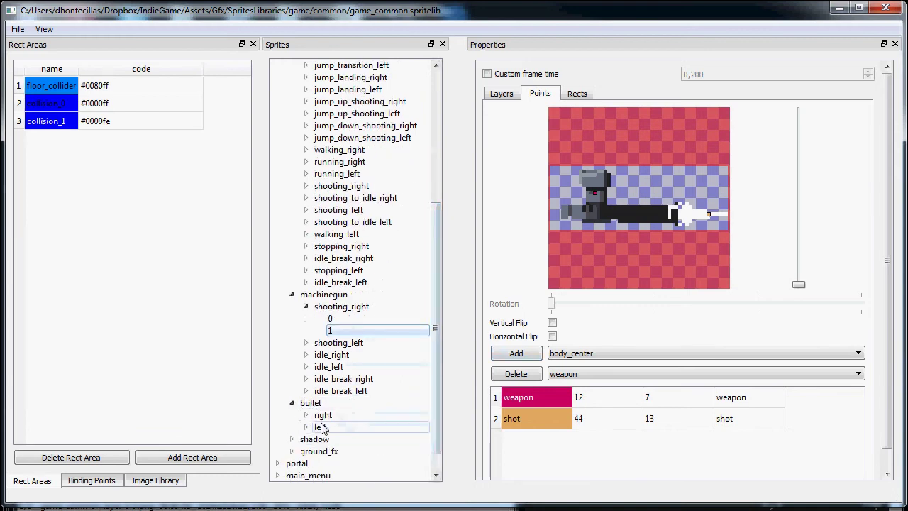
click(322, 415)
click(306, 415)
click(331, 426)
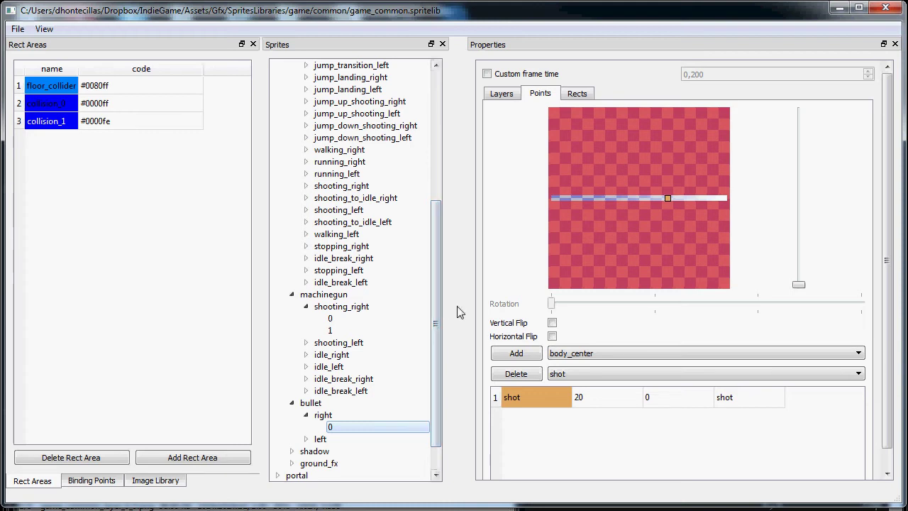
Show mc idle_right frame 0's rects: floor_collider at 12, 32, sized 15×5
drag(439, 306, 454, 180)
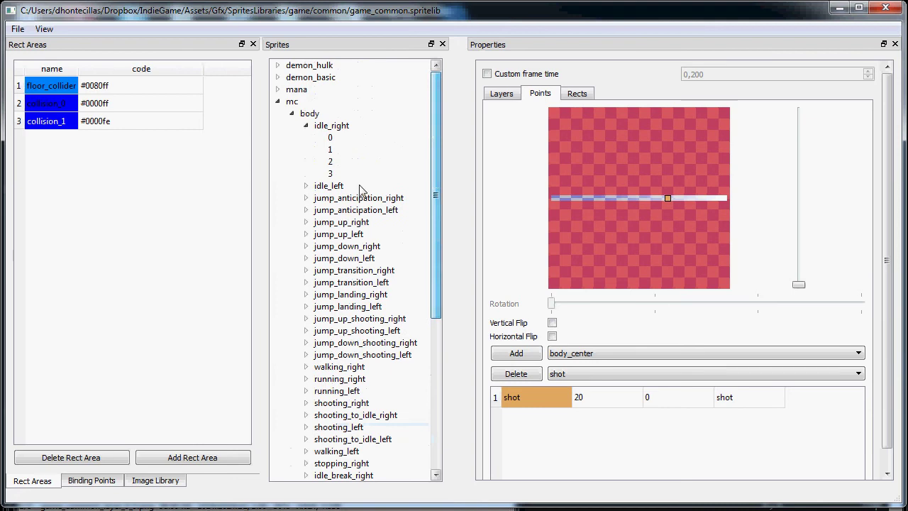
click(341, 127)
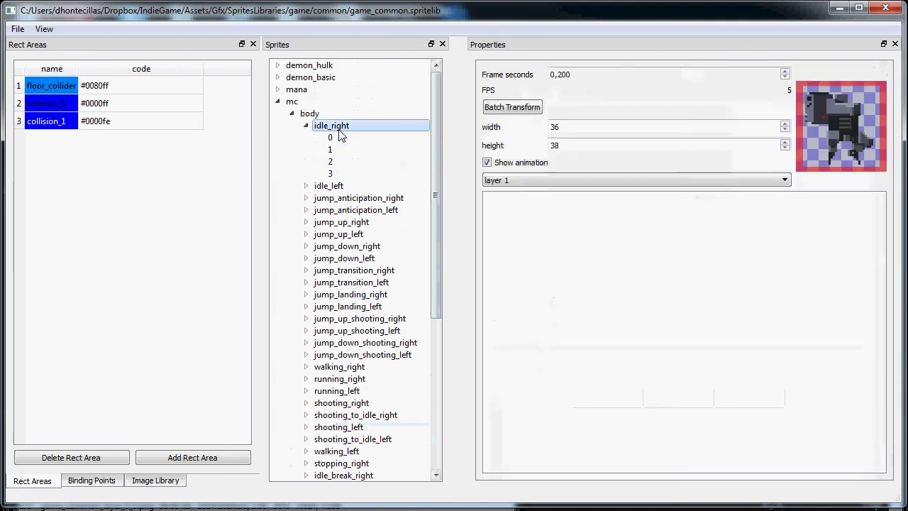
click(376, 138)
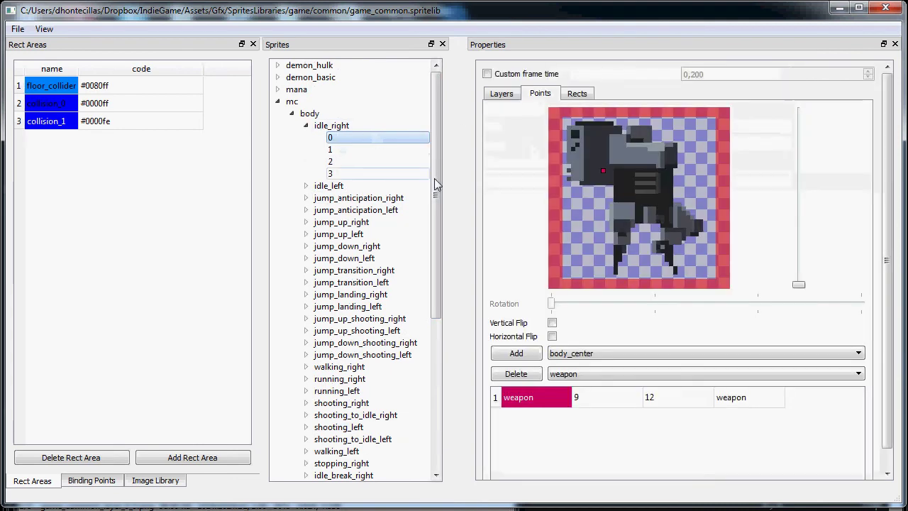
click(574, 94)
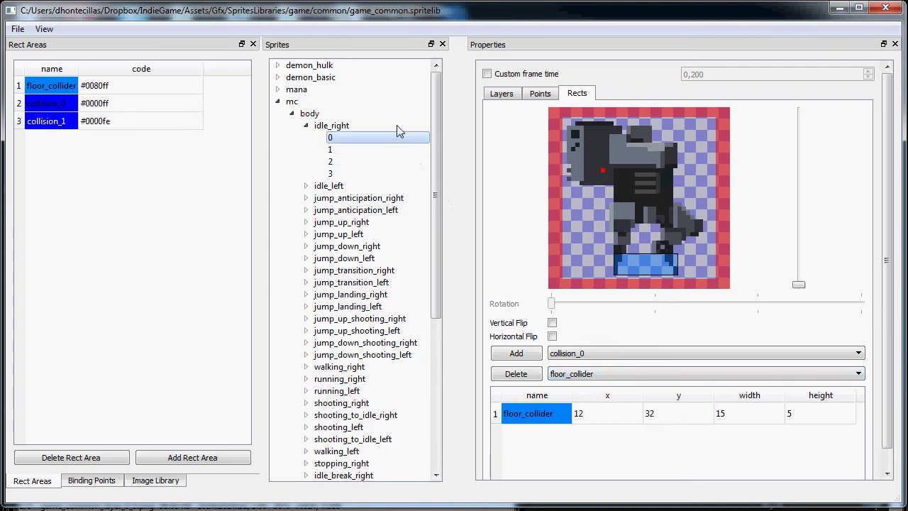
Expand demon_basic > body > run_right and open frame 0 to show its floor_collider, collision_0 and collision_1 rects
click(278, 77)
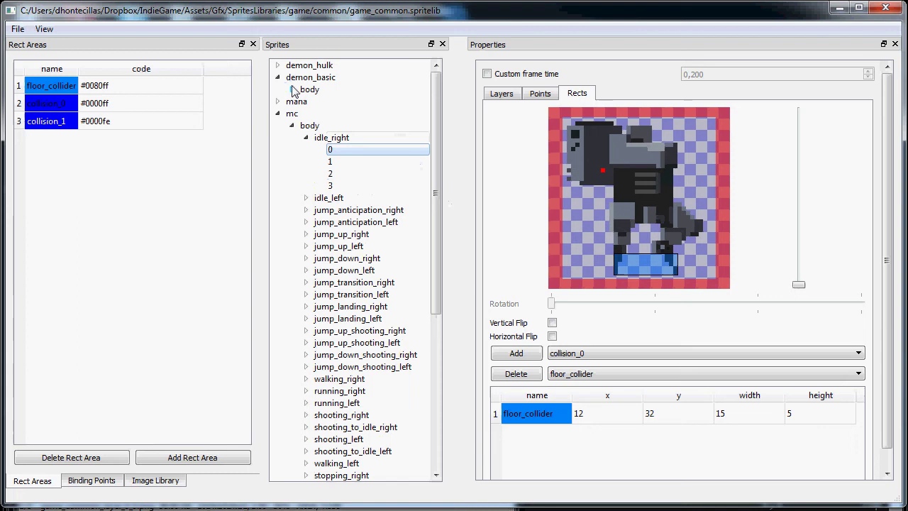
click(291, 89)
click(305, 101)
click(330, 114)
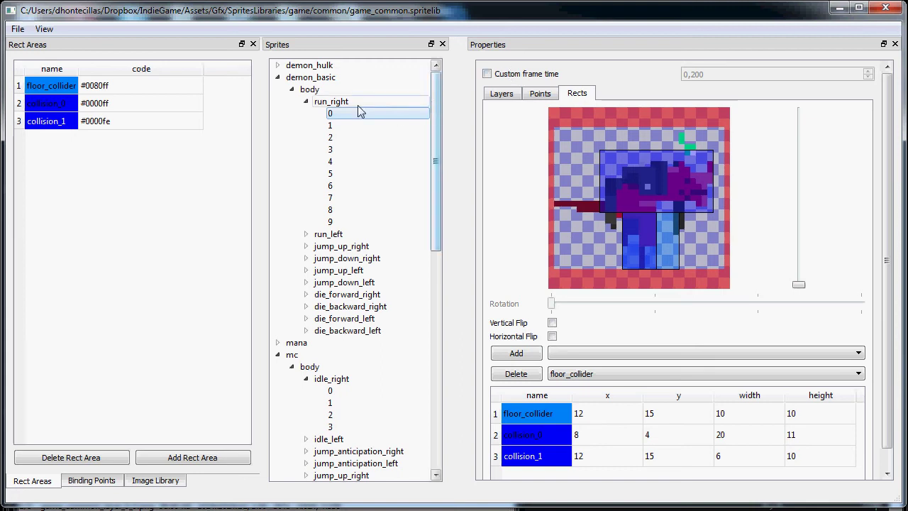
Toggle Custom frame time on and off, then show run_right's timing of 0,050 seconds per frame at 20 FPS
click(510, 75)
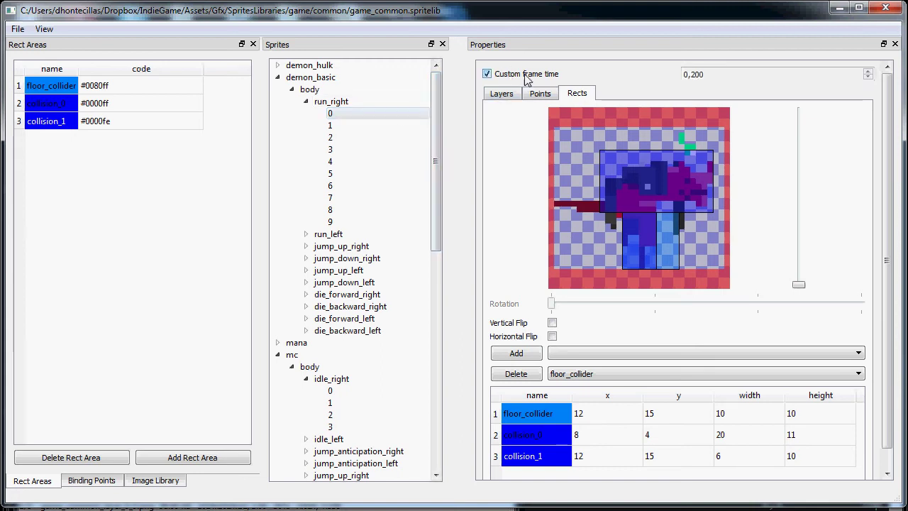
click(487, 74)
click(352, 102)
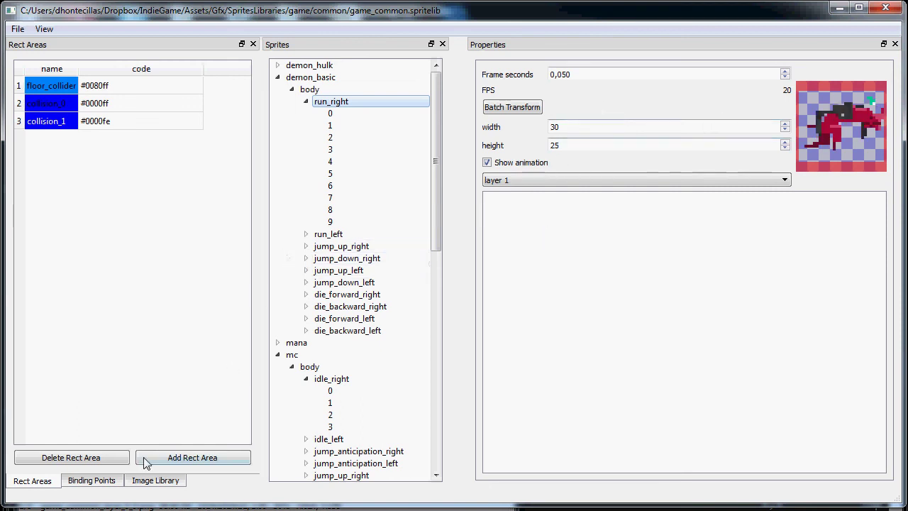
Glance at the Binding Points list, return to Rect Areas, and reopen run_right frame 0
click(110, 479)
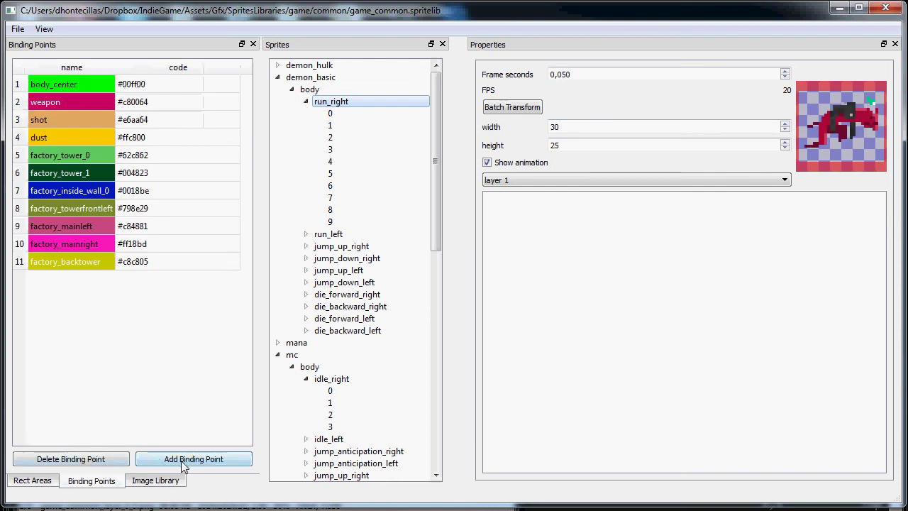
click(40, 480)
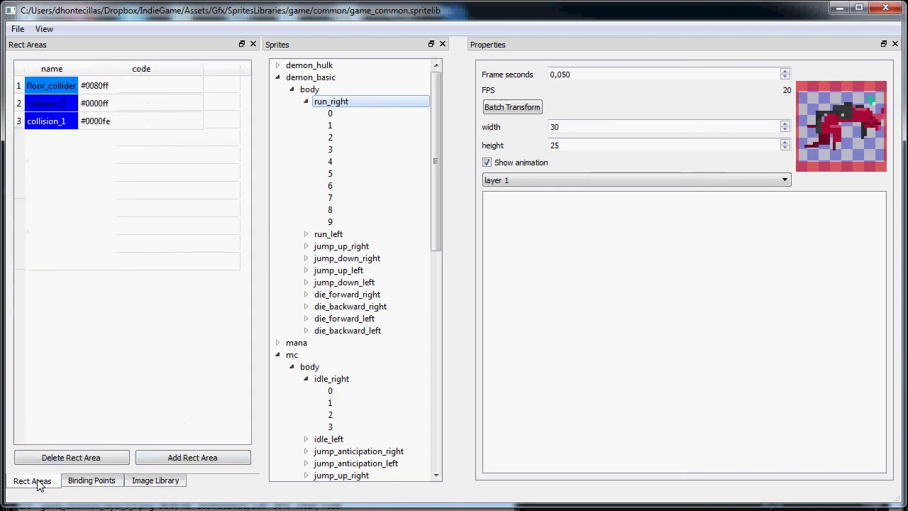
click(339, 115)
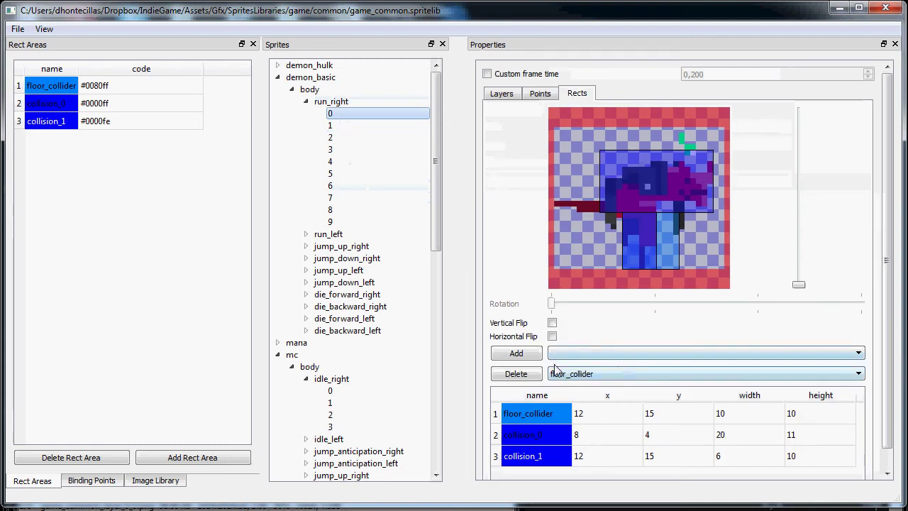
Check the Delete list of frame 0's rects, leaving floor_collider selected without deleting anything
click(575, 359)
click(633, 376)
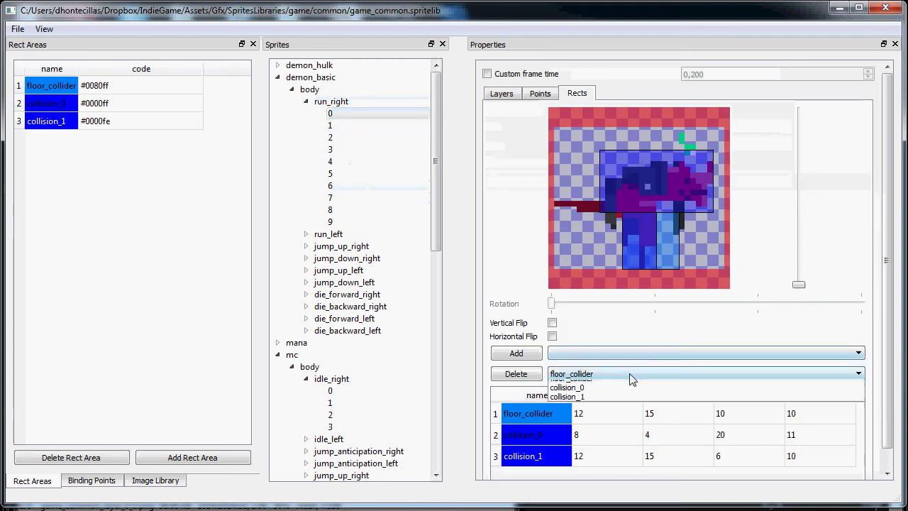
click(598, 385)
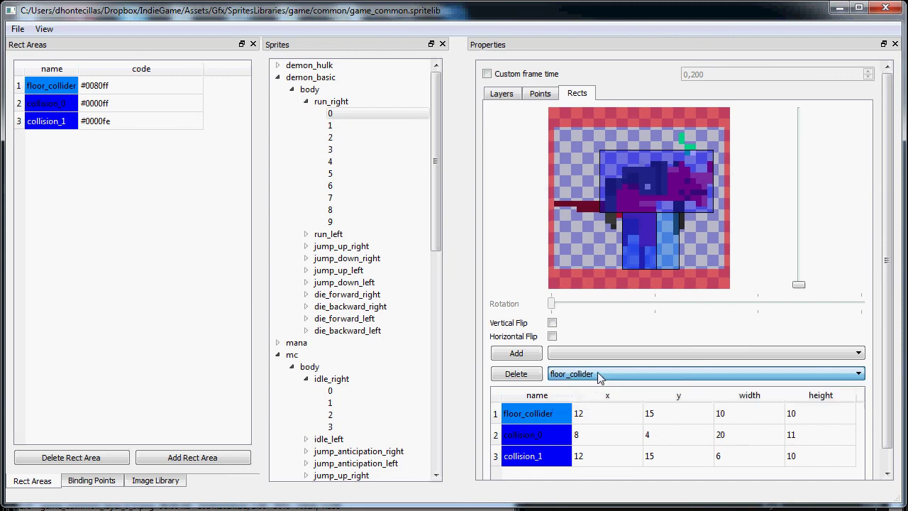
Show frame 0's binding points, which has none, and choose dust as the point type to add
click(541, 94)
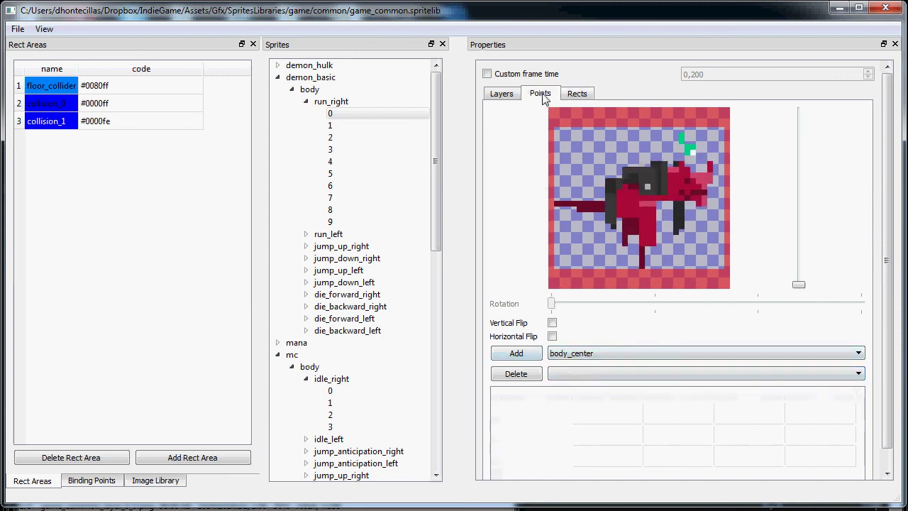
click(610, 354)
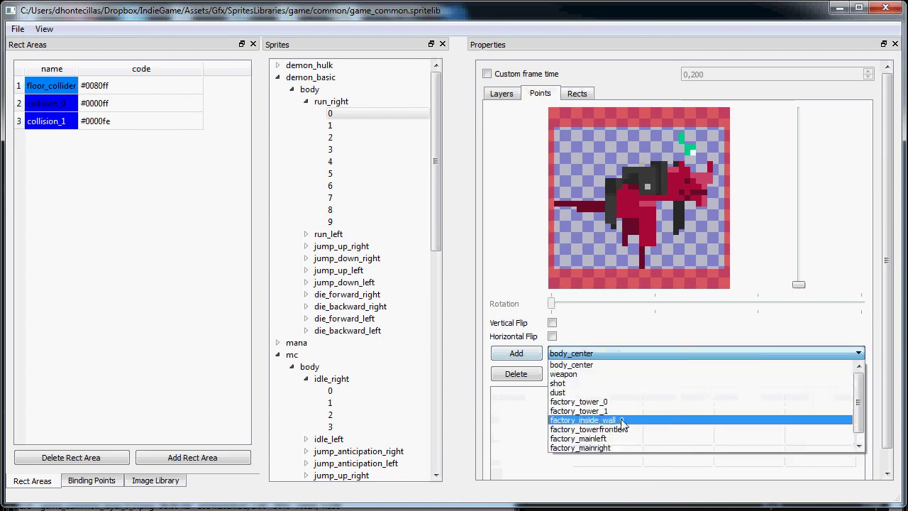
click(603, 394)
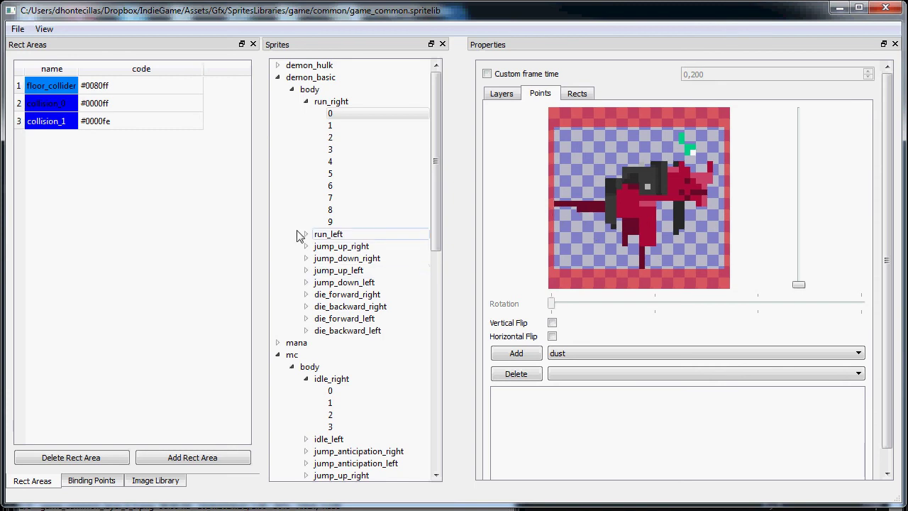
Look over the File menu's save and export options, then switch to GVIM showing game_common.sprites JSON
click(17, 29)
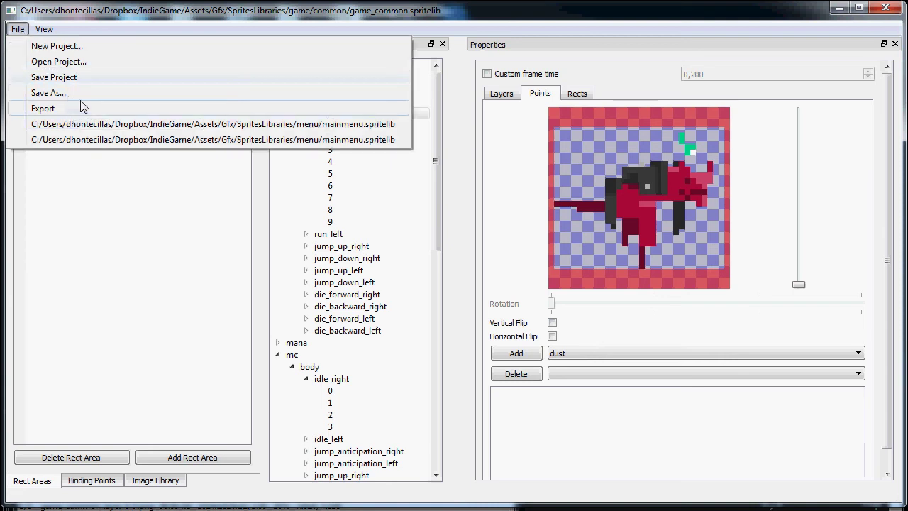
click(158, 20)
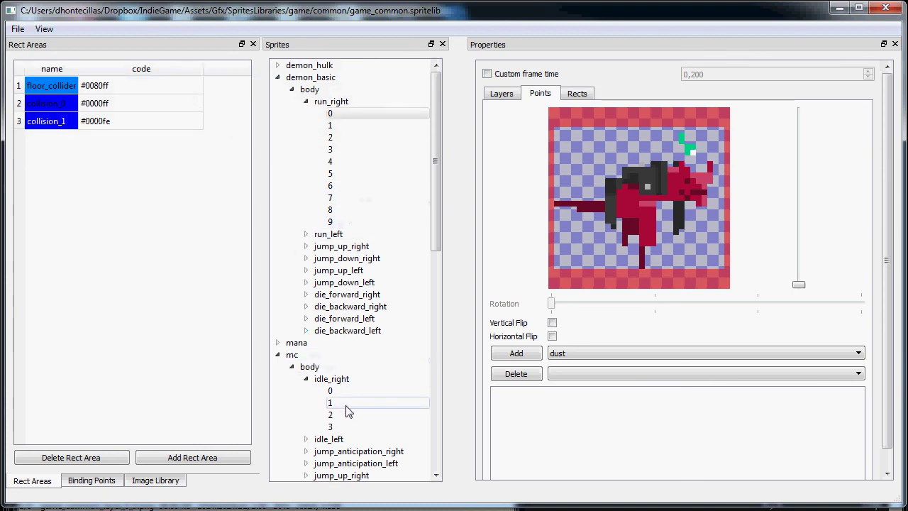
key(alt+Tab)
key(alt+Tab)
key(alt+Tab)
key(alt+Tab)
key(alt+Tab)
key(alt+Tab)
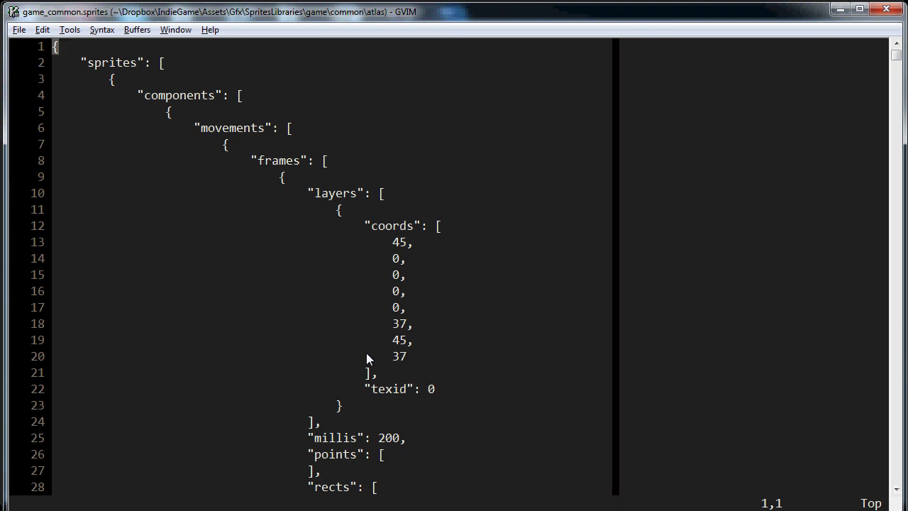
Bring up XnView showing the 1024×1024 atlases game_common_layer_0_0.png and game_common_layer_1_0.png
key(alt+Tab)
key(alt+Tab)
key(alt+Tab)
key(alt+Tab)
key(alt+Tab)
key(alt+Tab)
key(alt+Tab)
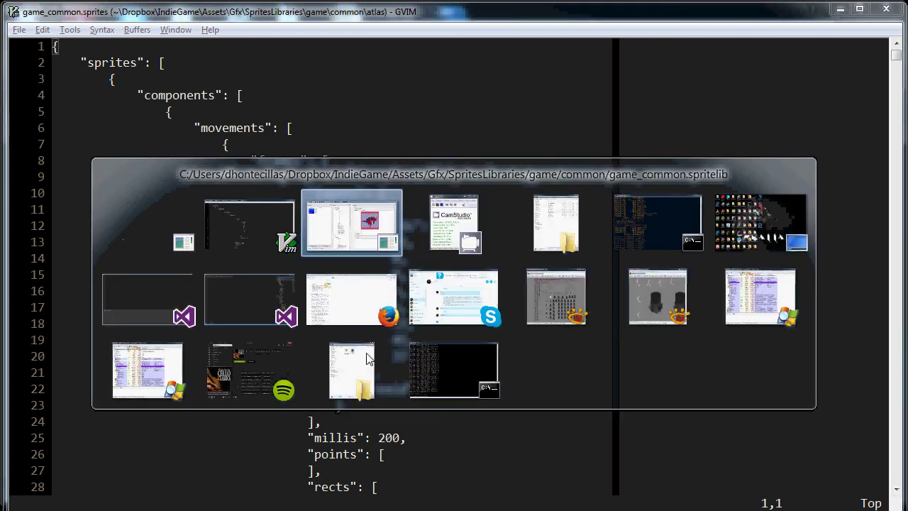
key(alt+Tab)
key(alt+Tab)
key(alt+Tab)
key(alt+Tab)
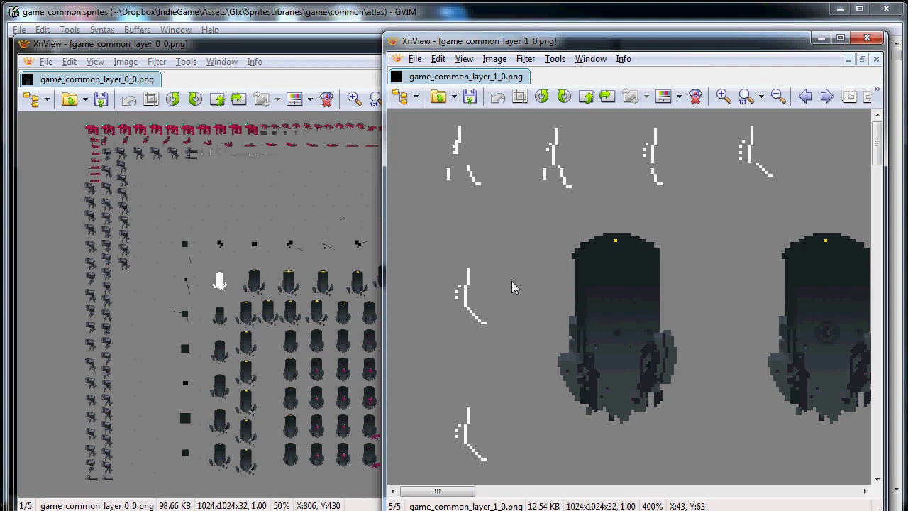
Alt+Tab away from XnView toward the game_common.spritelib sprite editor window
key(alt+Tab)
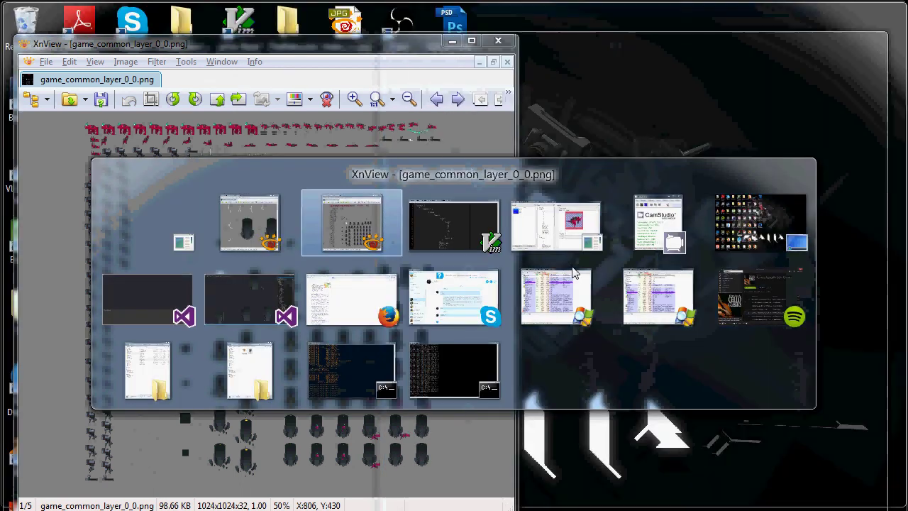